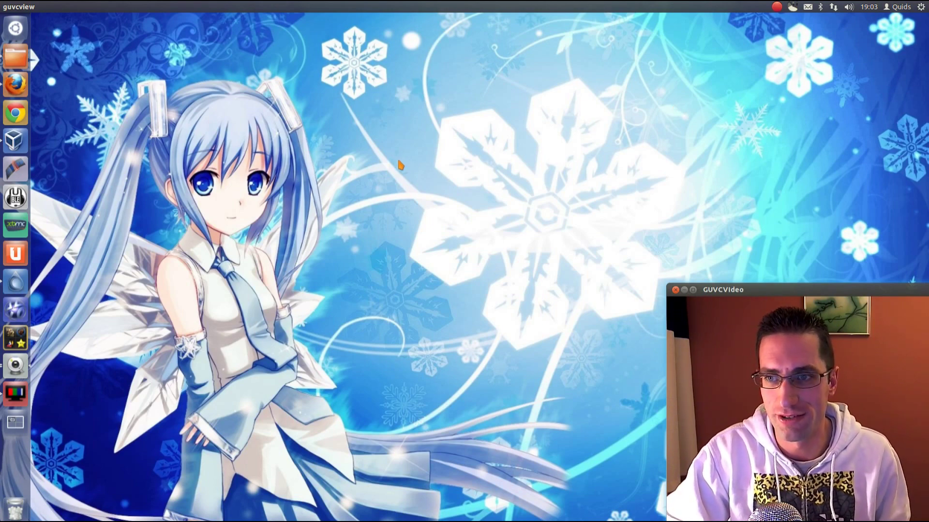
Step: Start the Fedora 18 x64 virtual machine in VirtualBox and minimise the VirtualBox Manager
{"action": "left_click", "coordinate": [14, 141]}
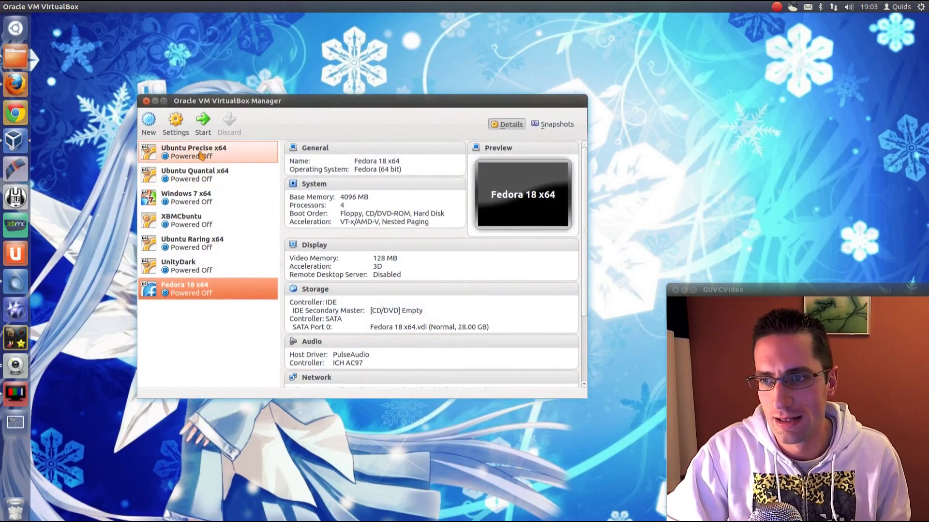
{"action": "left_click", "coordinate": [203, 131]}
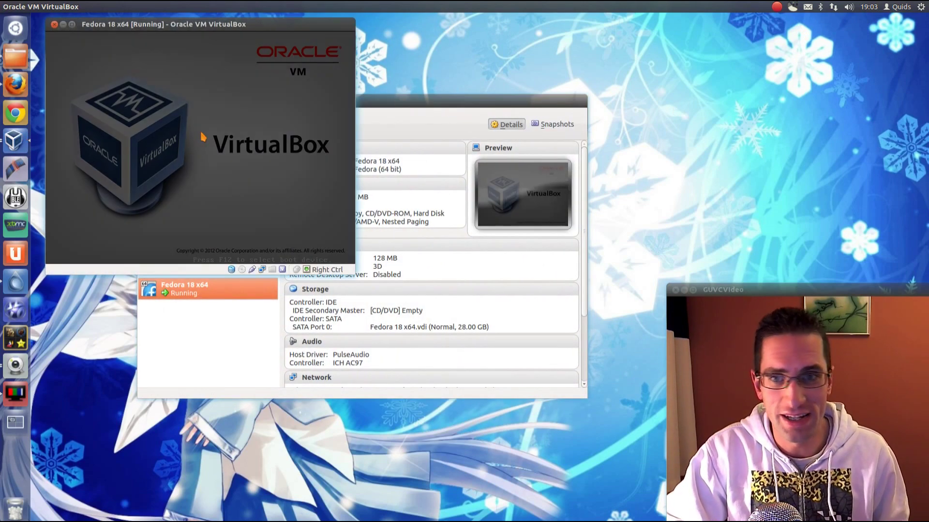
{"action": "left_click", "coordinate": [416, 110]}
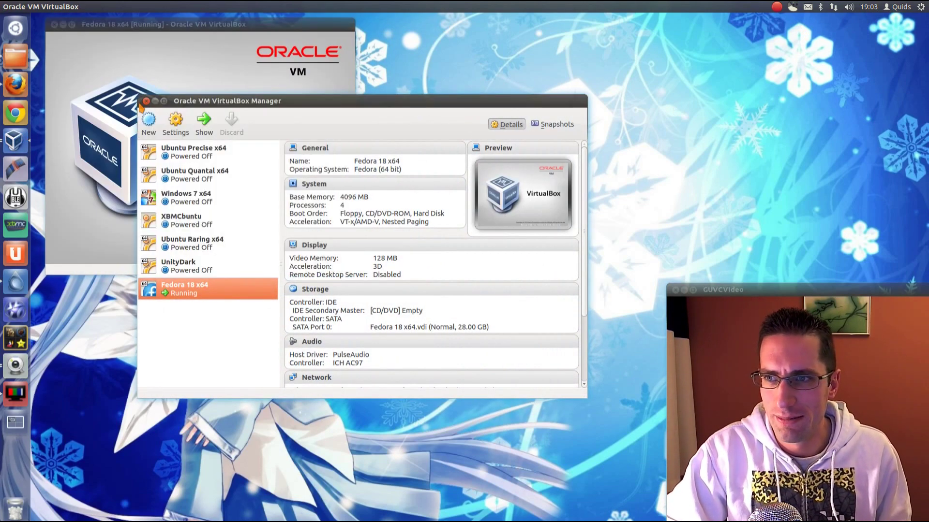
{"action": "left_click", "coordinate": [155, 101]}
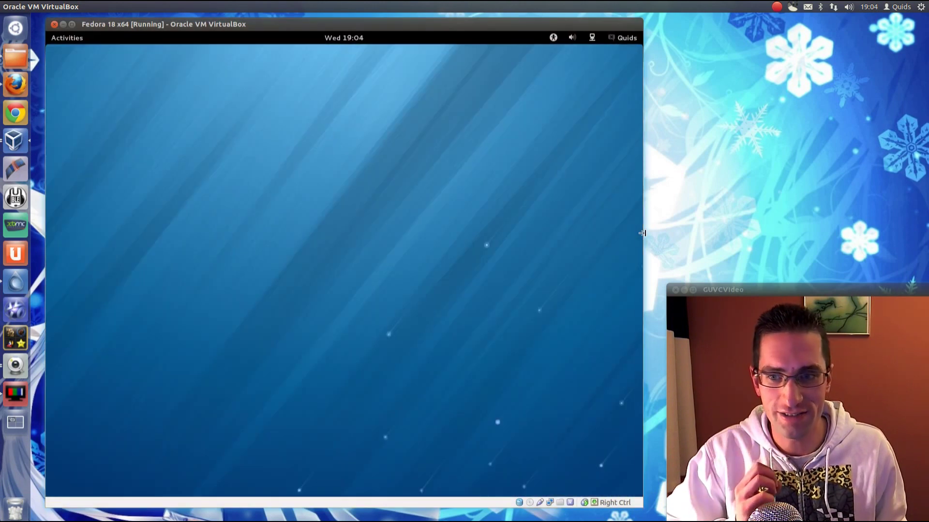
Step: Launch Files from the Activities dash to show the Home folder
{"action": "left_click", "coordinate": [82, 41]}
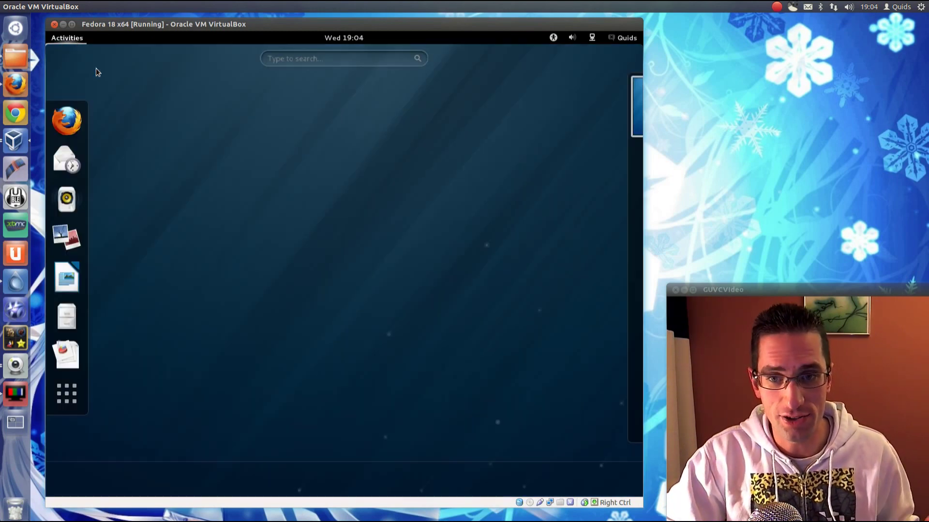
{"action": "left_click", "coordinate": [77, 315]}
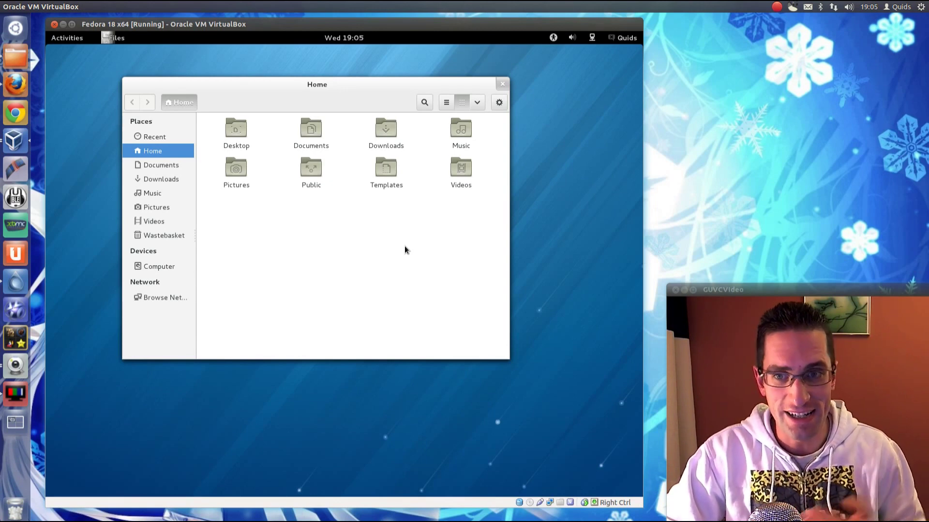
Step: Look through the Home window's gear and view-options menus, then close the window
{"action": "left_click", "coordinate": [501, 104]}
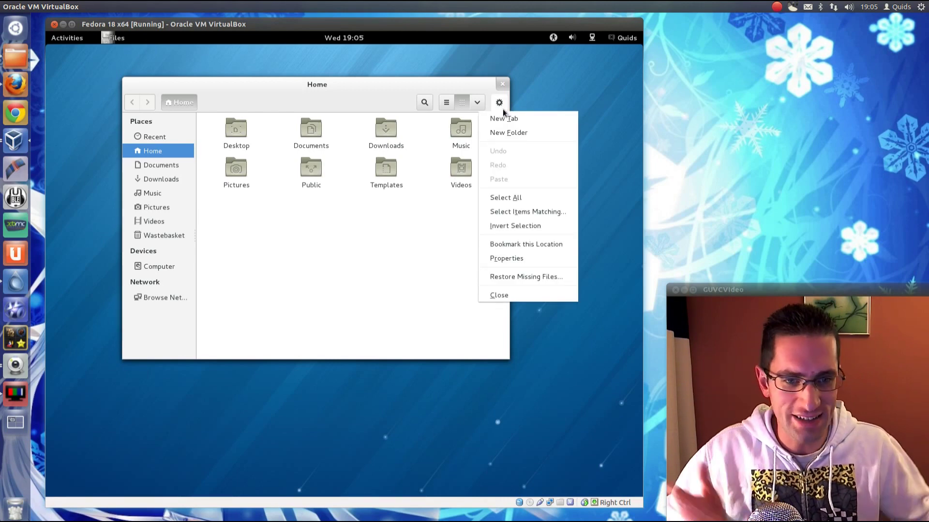
{"action": "left_click", "coordinate": [478, 103]}
{"action": "left_click", "coordinate": [477, 102]}
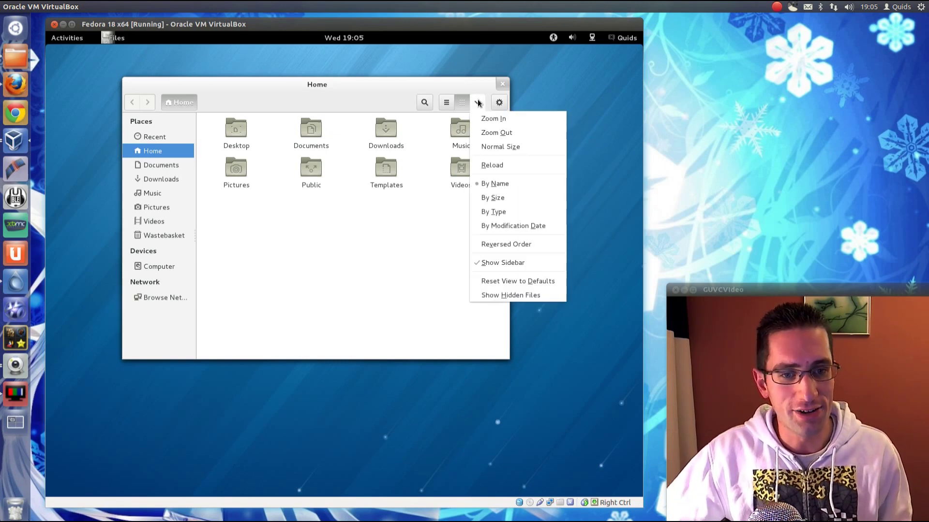
{"action": "left_click", "coordinate": [354, 312]}
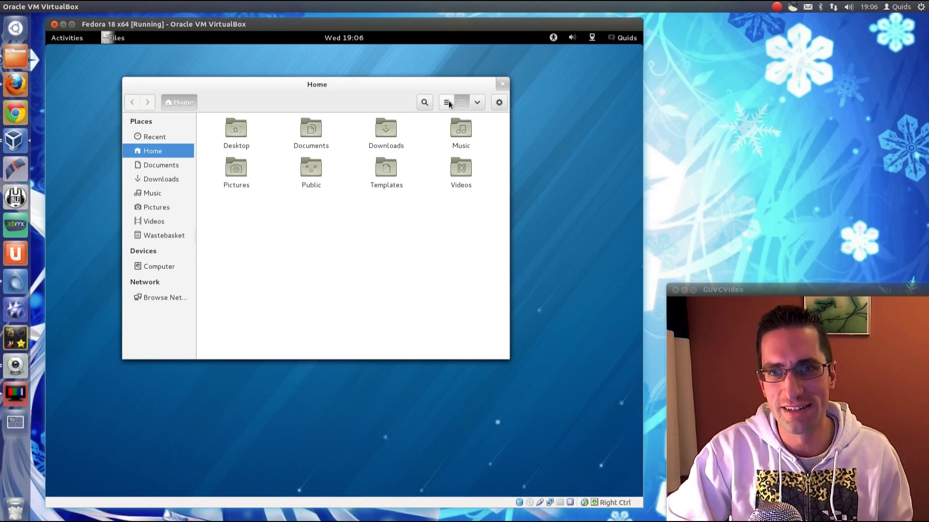
{"action": "left_click", "coordinate": [501, 83]}
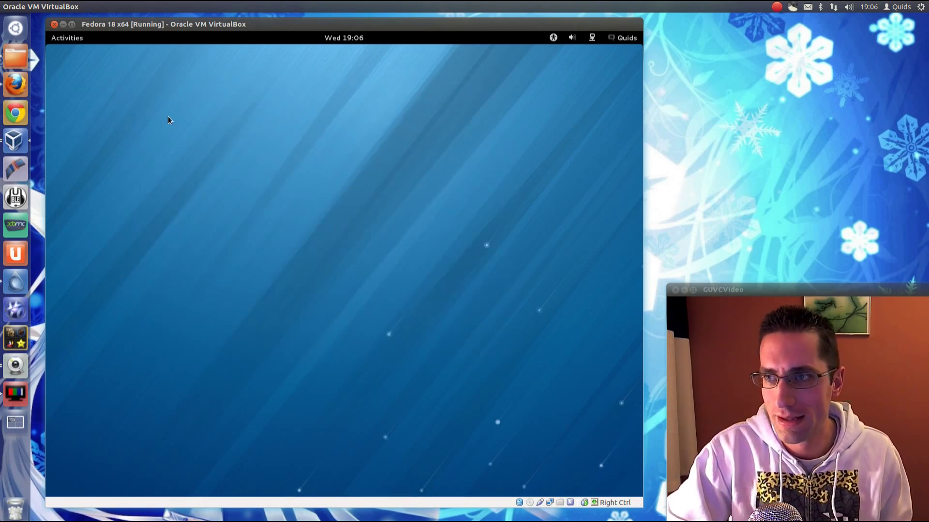
Step: Drag LibreOffice Writer onto the workspace strip to open Untitled 1, then try dragging Firefox there
{"action": "left_click", "coordinate": [79, 39]}
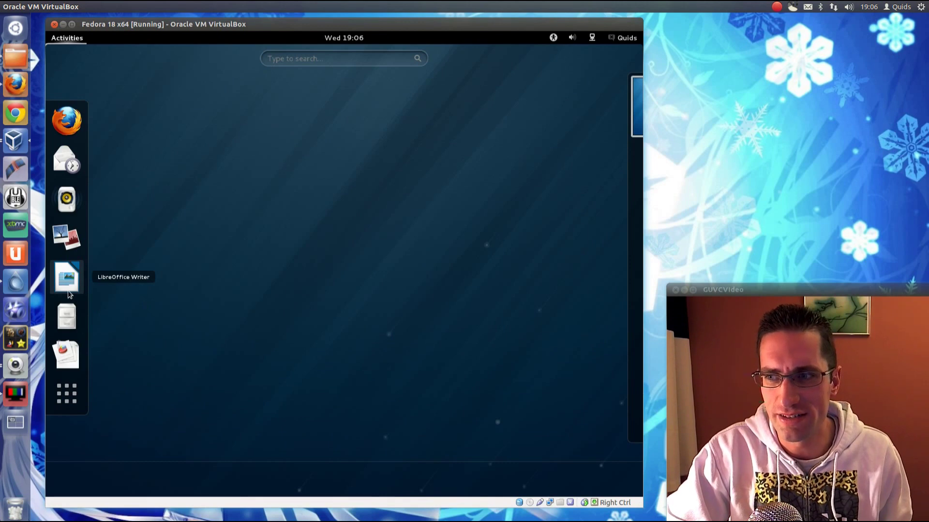
{"action": "left_click_drag", "start_coordinate": [75, 297], "coordinate": [606, 120]}
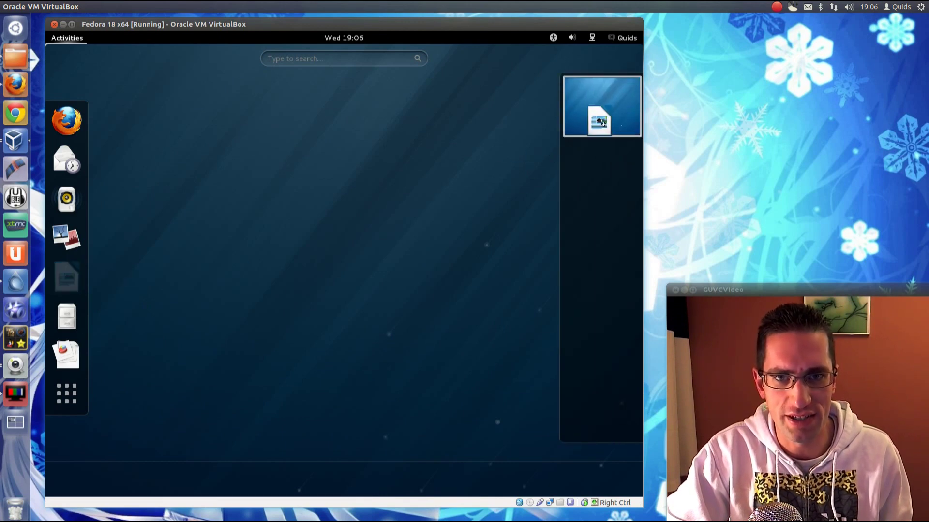
{"action": "left_click_drag", "start_coordinate": [599, 121], "coordinate": [599, 121]}
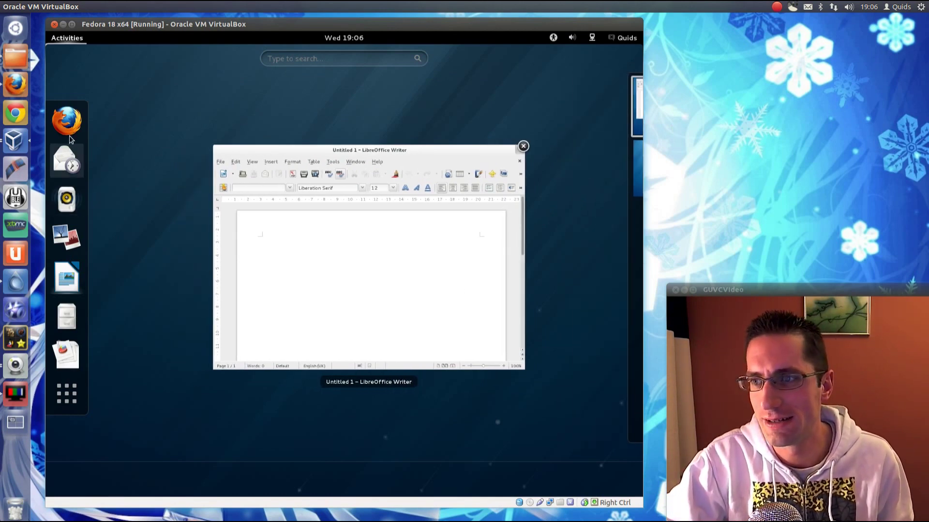
{"action": "left_click_drag", "start_coordinate": [70, 139], "coordinate": [621, 268]}
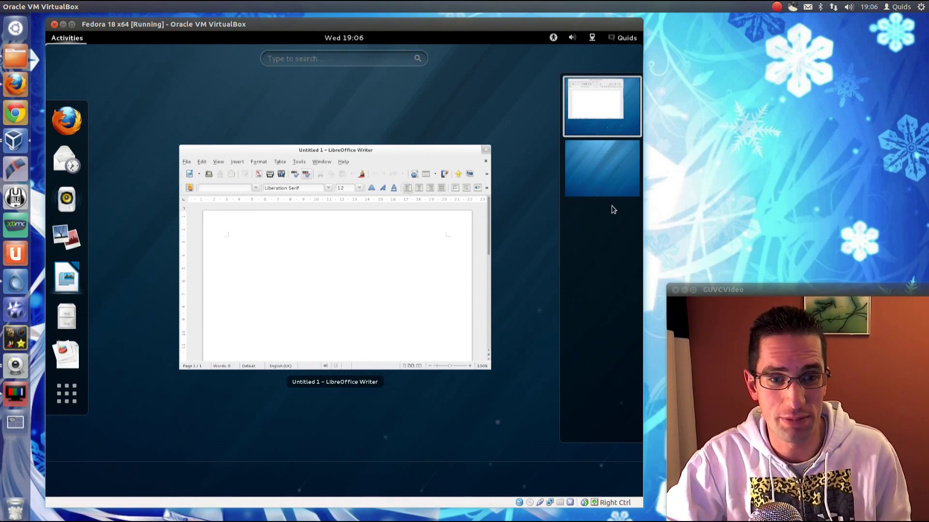
Step: Launch Firefox, move its window to the workspace below, and switch to that workspace
{"action": "left_click", "coordinate": [68, 120]}
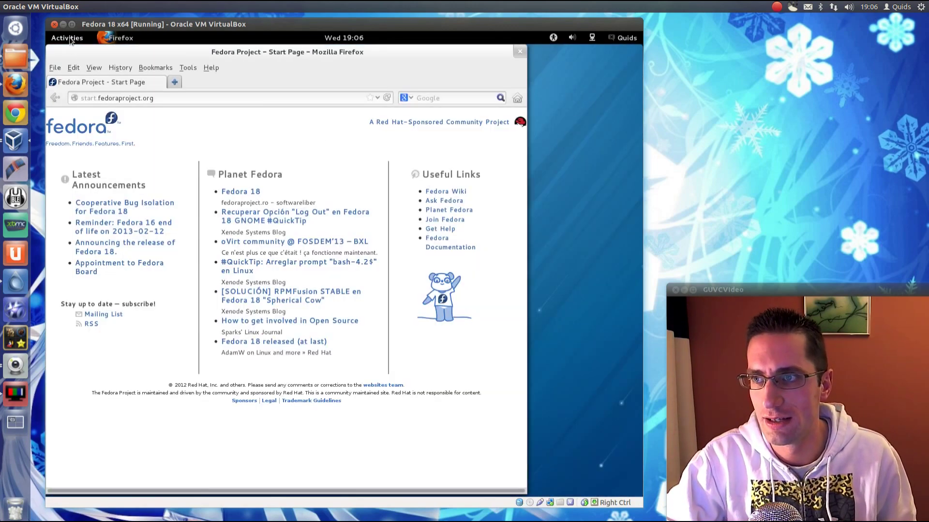
{"action": "right_click", "coordinate": [185, 53]}
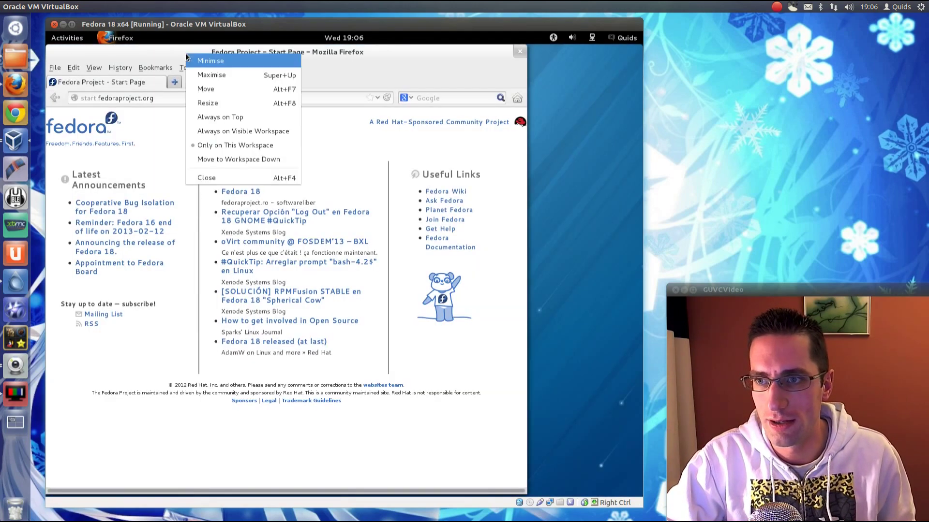
{"action": "left_click", "coordinate": [282, 159]}
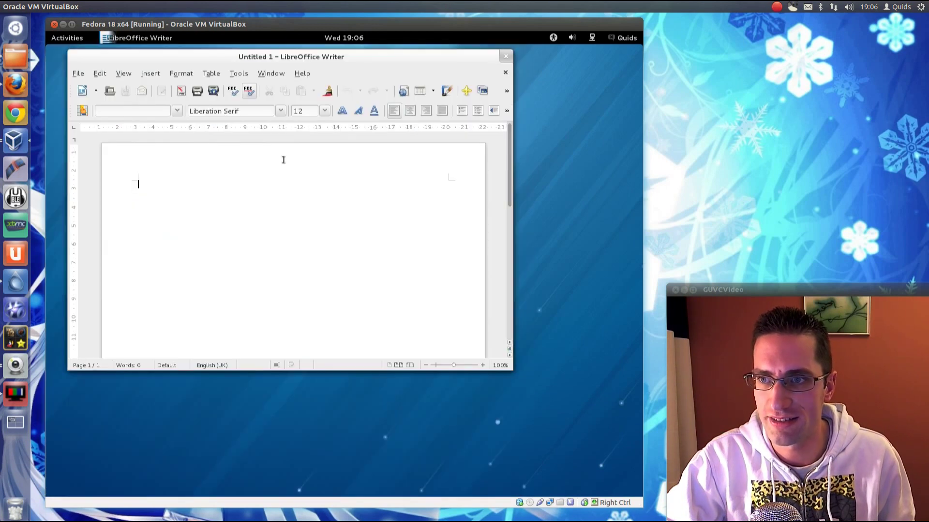
{"action": "left_click", "coordinate": [81, 41]}
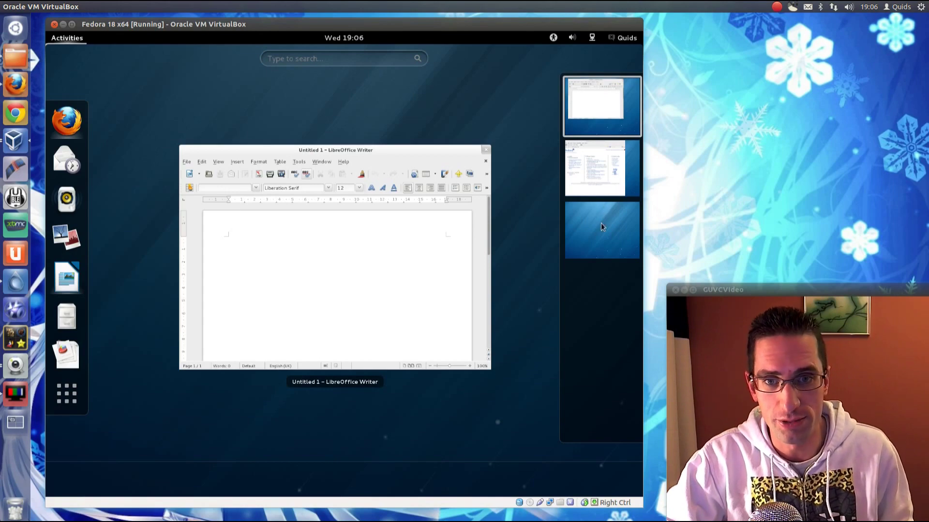
{"action": "left_click", "coordinate": [602, 167]}
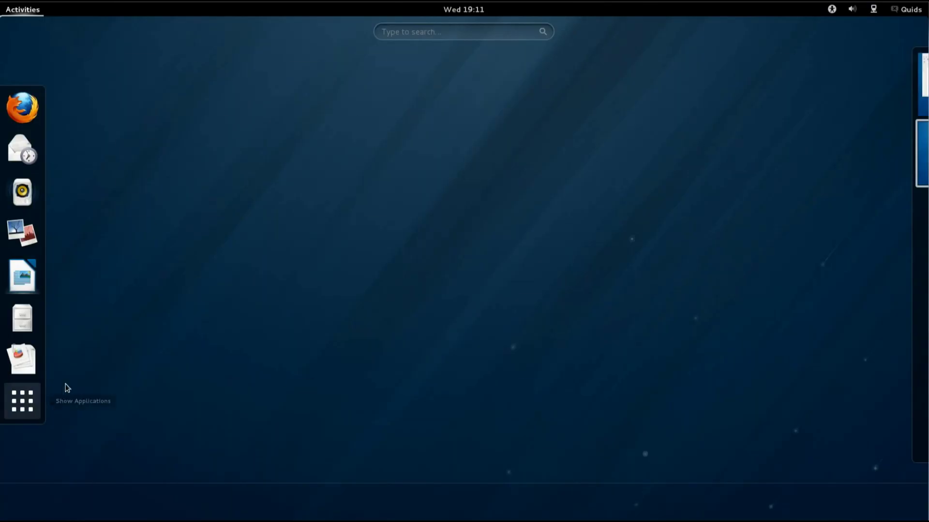
Step: Browse the Accessories, Education, Games, Graphics and Internet application categories
{"action": "left_click", "coordinate": [22, 400]}
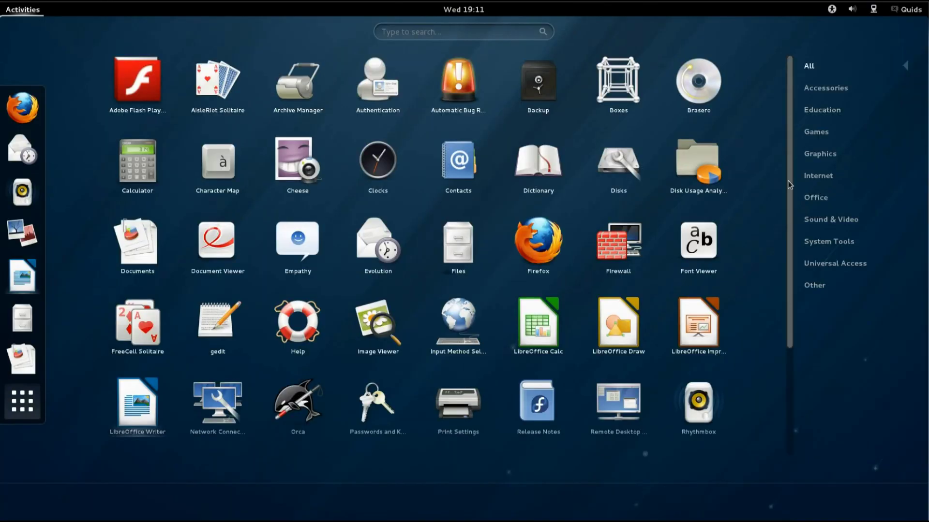
{"action": "left_click", "coordinate": [835, 91]}
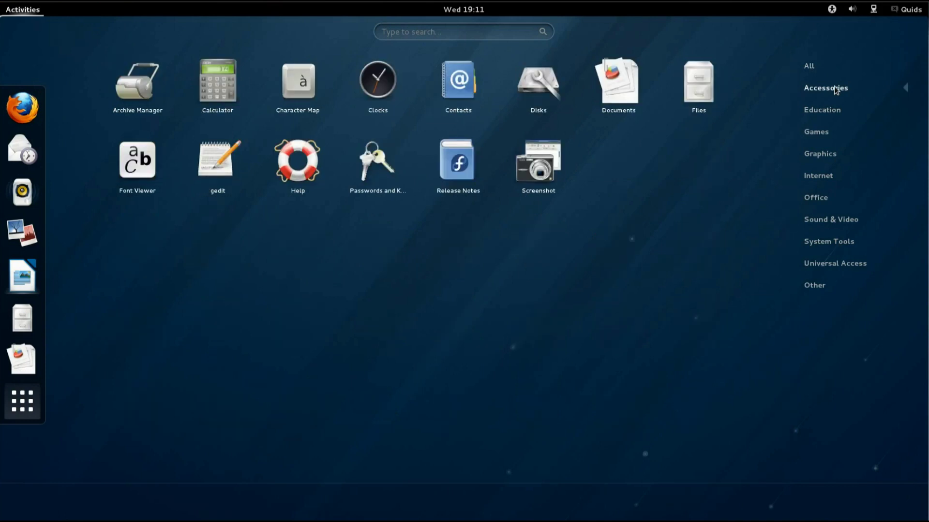
{"action": "left_click", "coordinate": [817, 116]}
{"action": "left_click", "coordinate": [817, 130]}
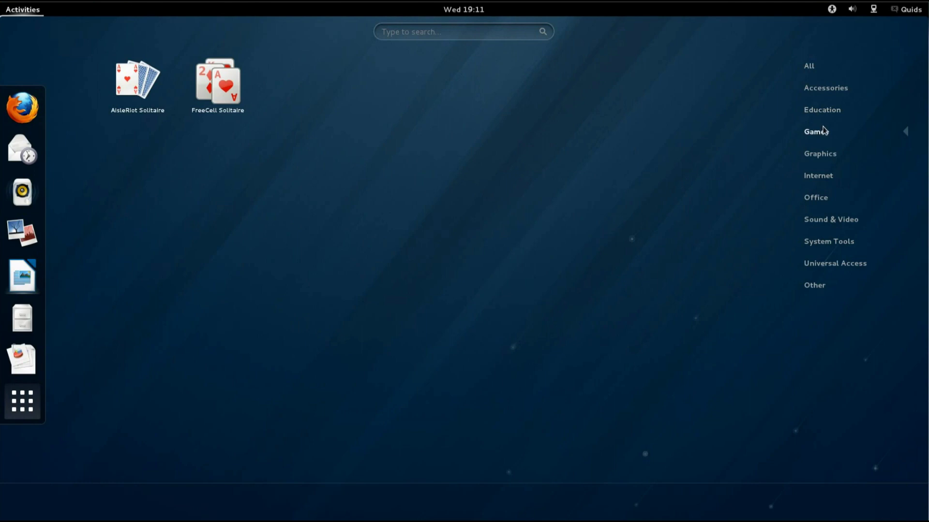
{"action": "left_click", "coordinate": [818, 154]}
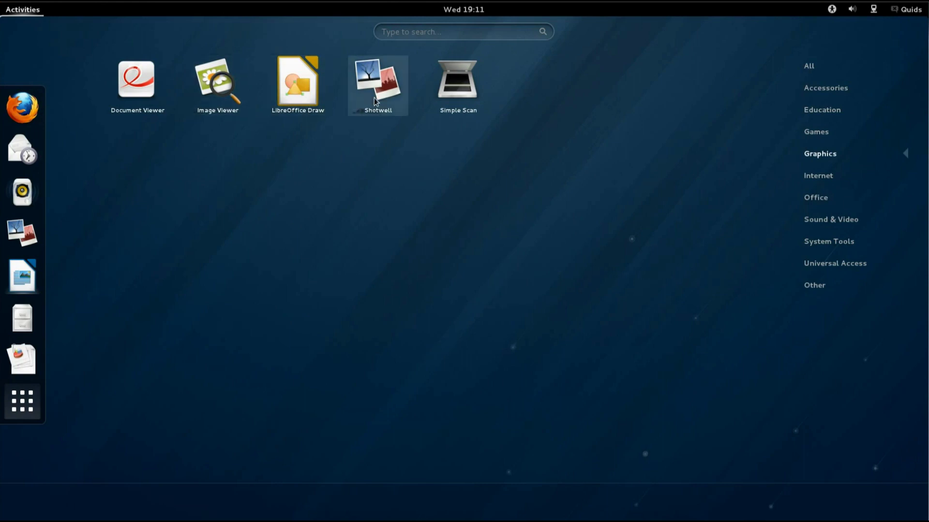
{"action": "left_click", "coordinate": [834, 177]}
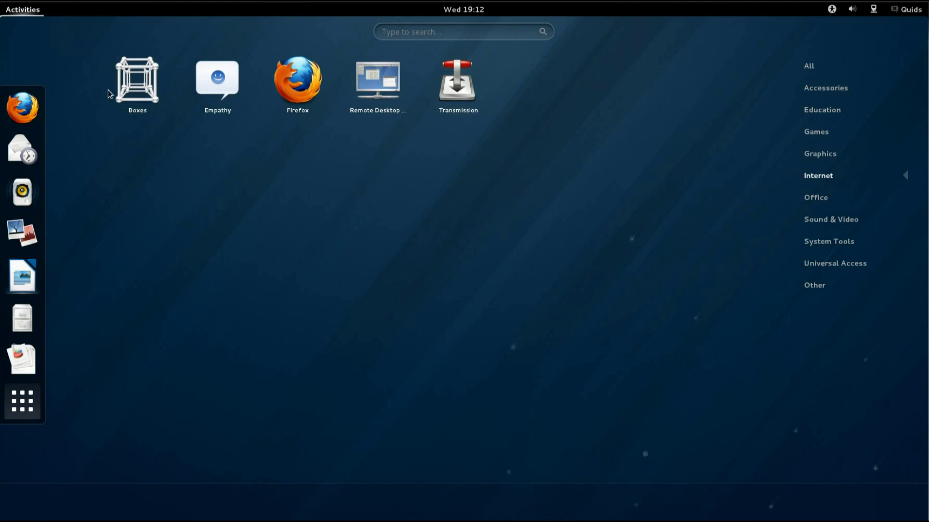
Step: Launch Boxes to see its Create a Box intro, close it, and reopen the applications grid
{"action": "left_click", "coordinate": [133, 87]}
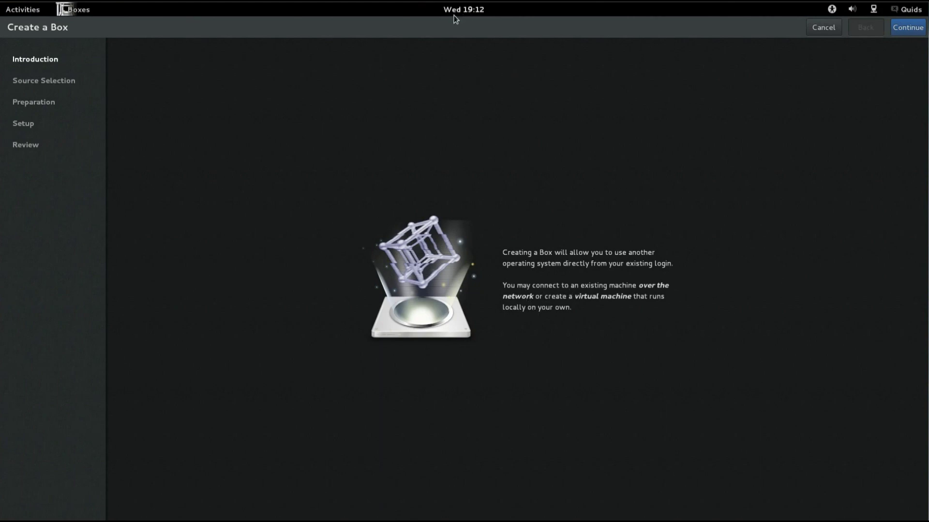
{"action": "double_click", "coordinate": [412, 35]}
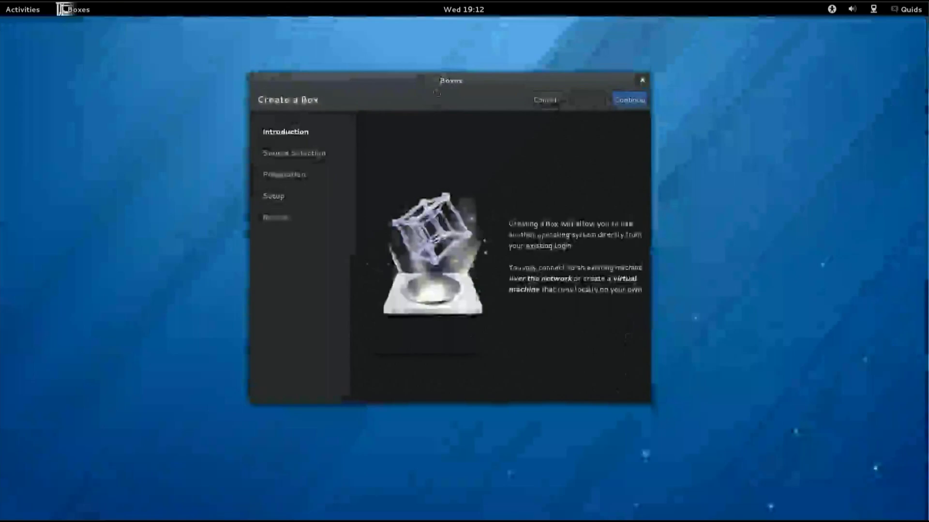
{"action": "left_click", "coordinate": [644, 87]}
{"action": "left_click", "coordinate": [23, 9]}
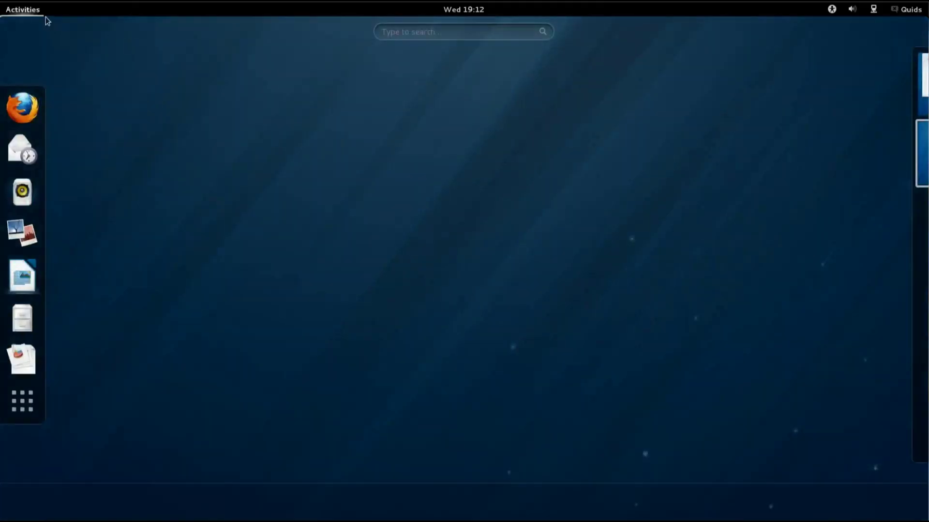
{"action": "left_click", "coordinate": [22, 402]}
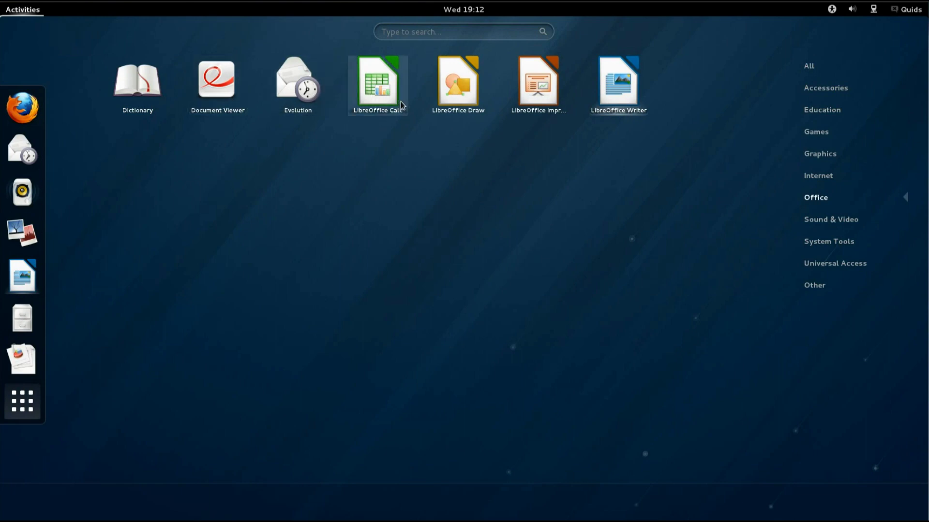
Step: View the Sound & Video and System Tools categories and launch System Monitor
{"action": "left_click", "coordinate": [825, 220]}
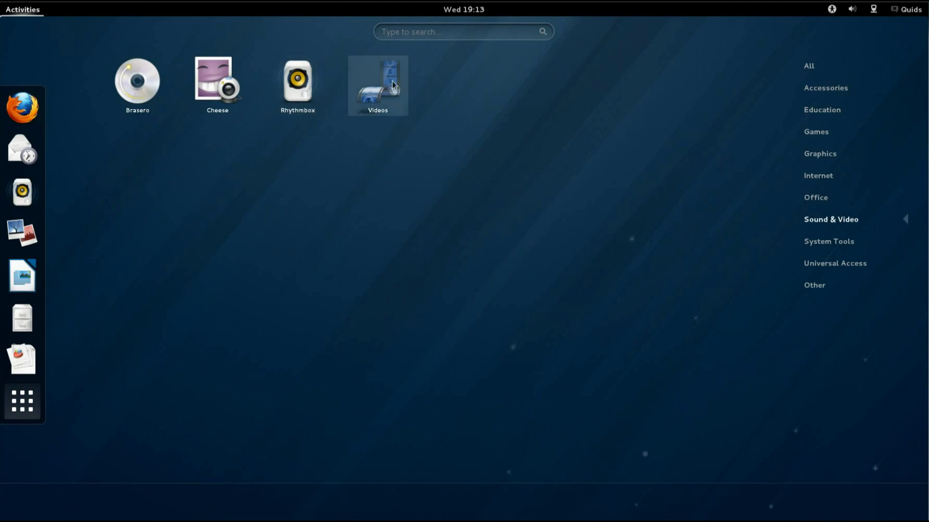
{"action": "key", "text": "Down"}
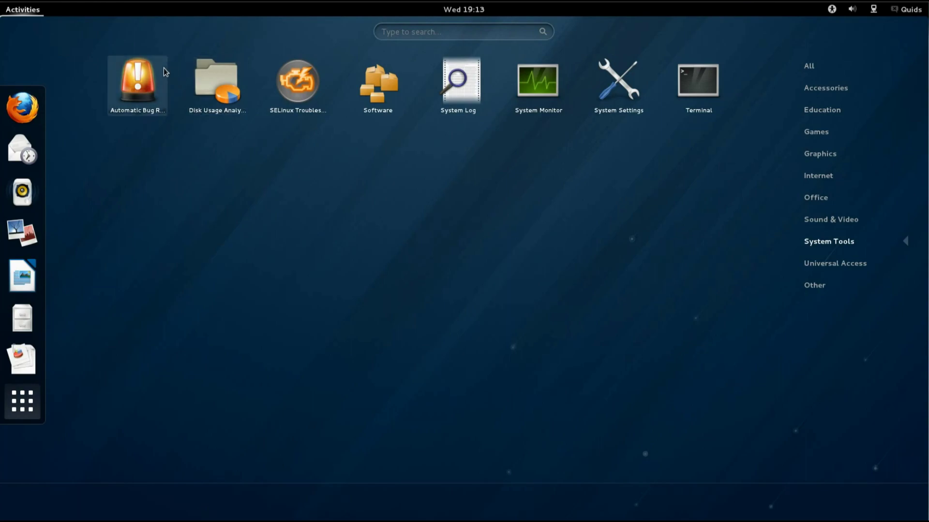
{"action": "key", "text": "Return"}
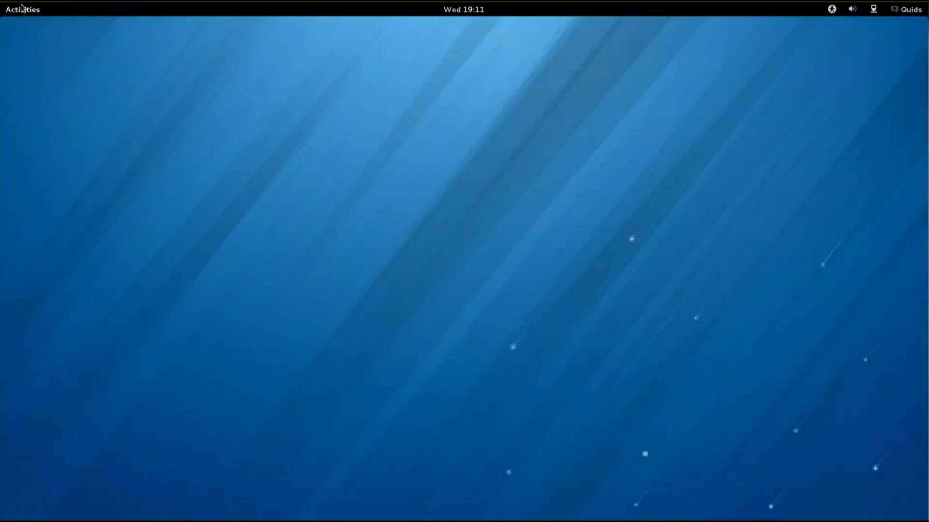
Step: Launch Software from the applications grid and tile it to the right half of the screen
{"action": "left_click", "coordinate": [20, 7]}
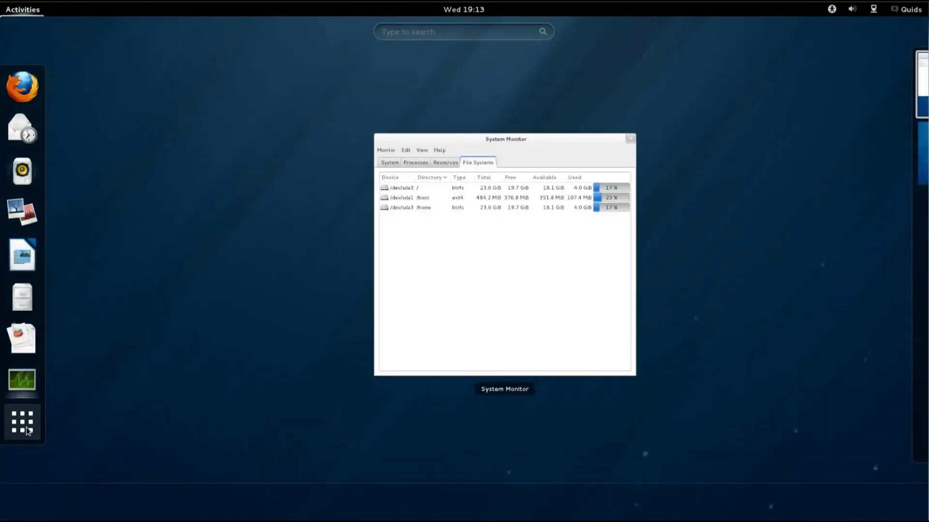
{"action": "left_click", "coordinate": [22, 422]}
{"action": "left_click", "coordinate": [384, 97]}
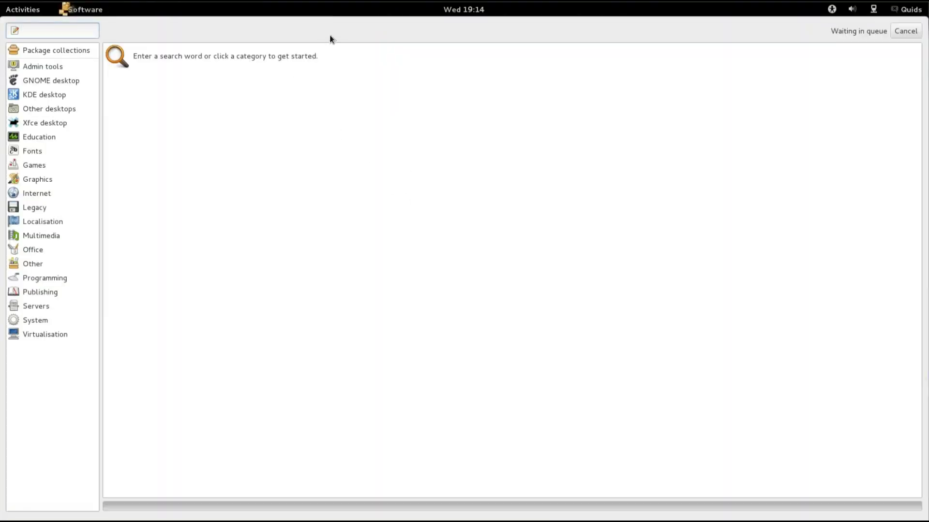
{"action": "left_click_drag", "start_coordinate": [360, 14], "coordinate": [926, 228]}
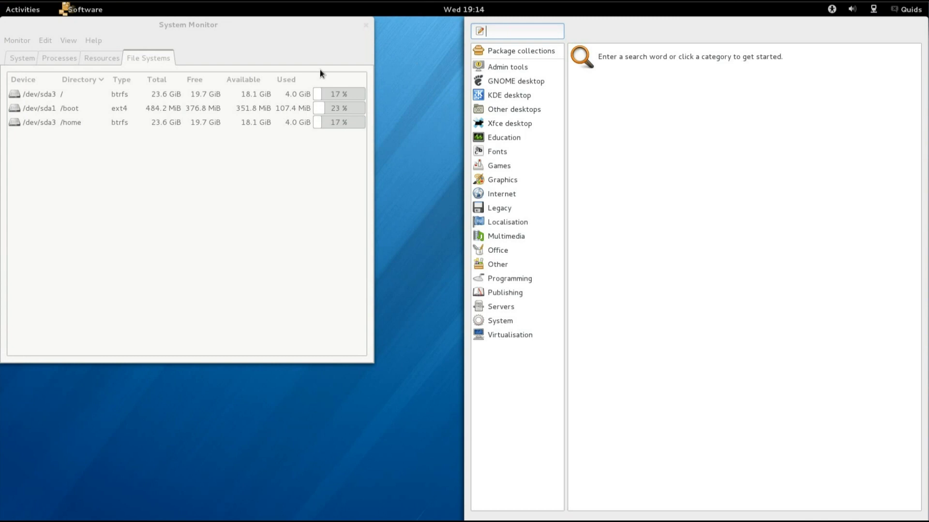
Step: Move System Monitor to the left and switch from its Processes tab to Resources
{"action": "left_click_drag", "start_coordinate": [322, 28], "coordinate": [382, 102]}
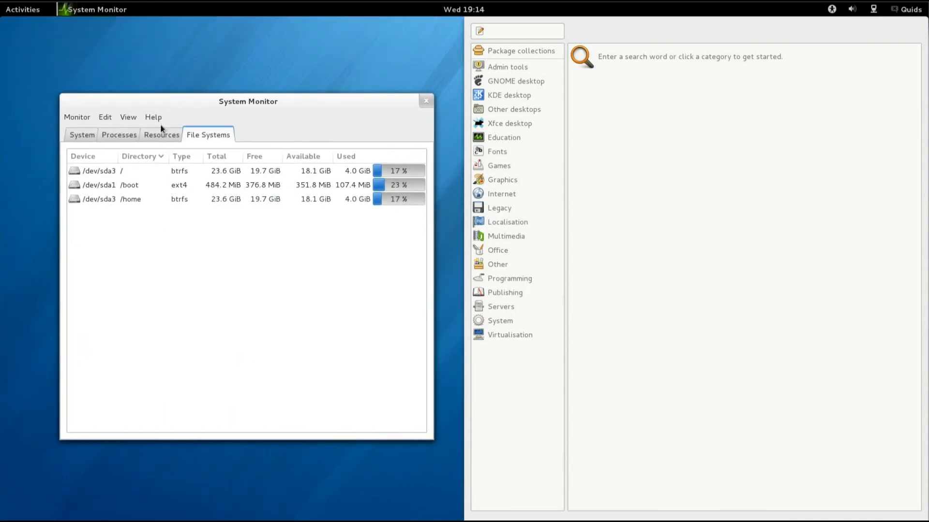
{"action": "left_click", "coordinate": [120, 138]}
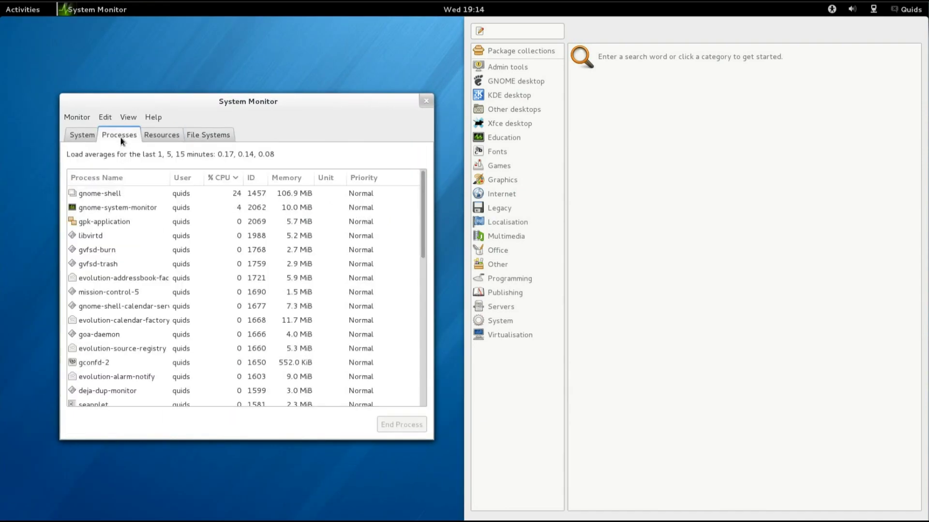
{"action": "left_click", "coordinate": [167, 137]}
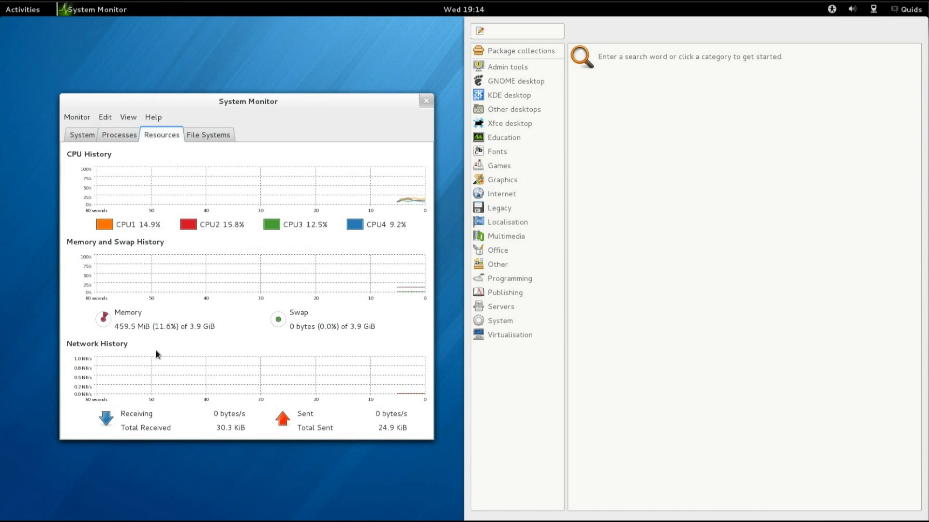
{"action": "left_click", "coordinate": [505, 34]}
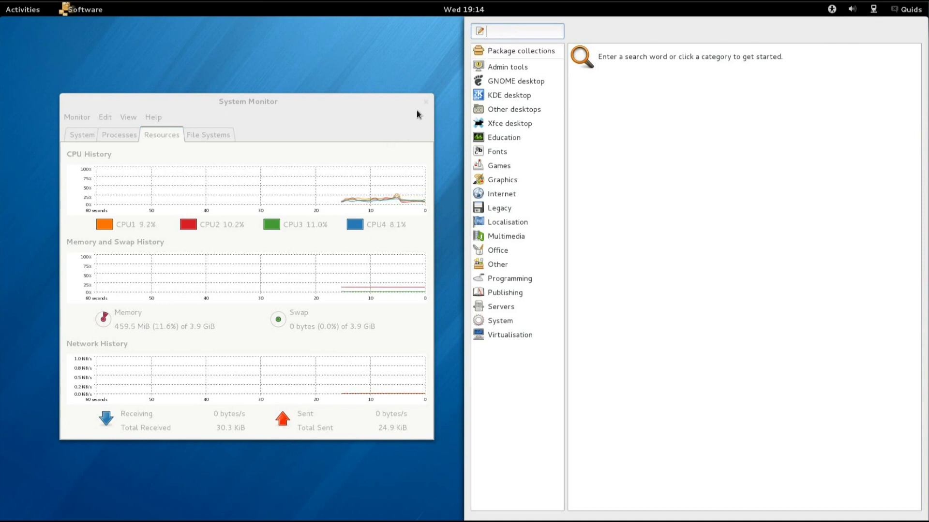
Step: Search Software for 'chromium', then replace the search with 'inkscape'
{"action": "type", "text": "chromium"}
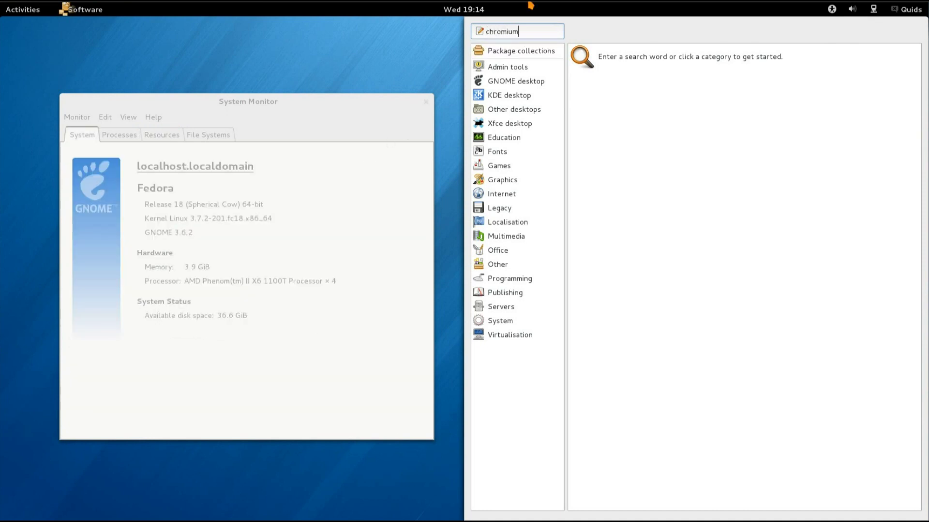
{"action": "key", "text": "Return"}
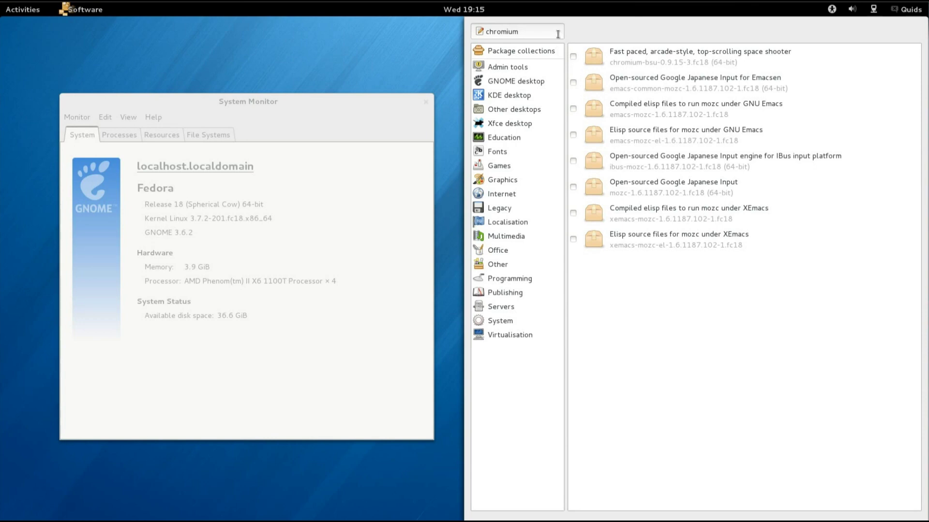
{"action": "key", "text": "Tab"}
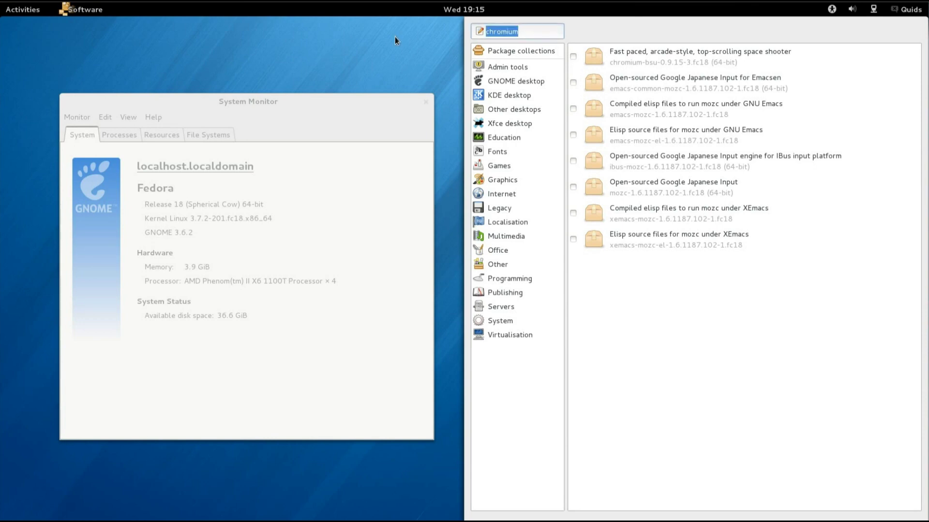
{"action": "type", "text": "inkscape"}
{"action": "key", "text": "Return"}
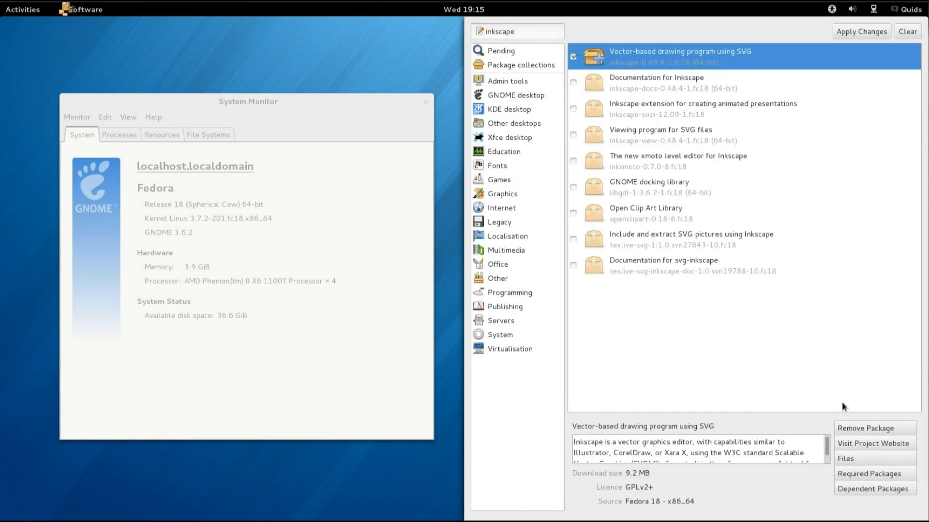
Step: Install the inkscape-0.48.4 package, authenticate with the account password, and restore the window
{"action": "left_click", "coordinate": [866, 29]}
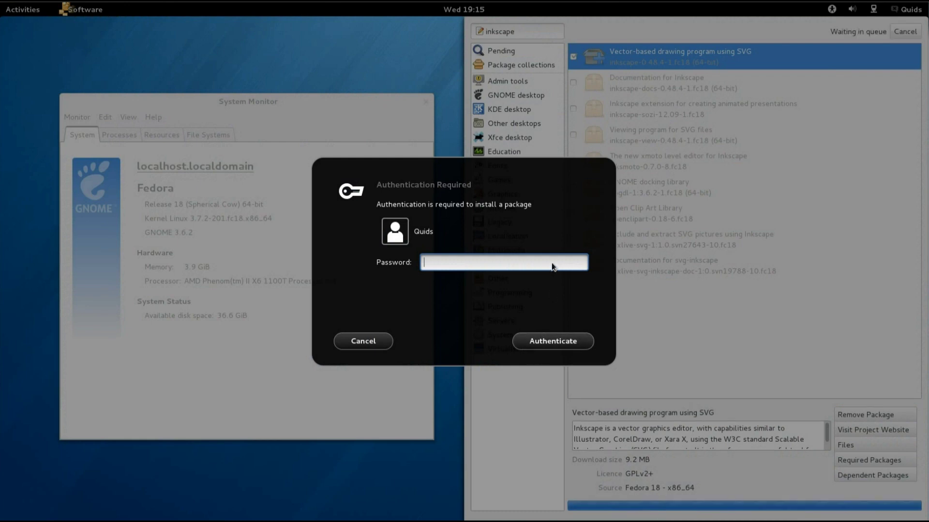
{"action": "type", "text": "*****"}
{"action": "key", "text": "Return"}
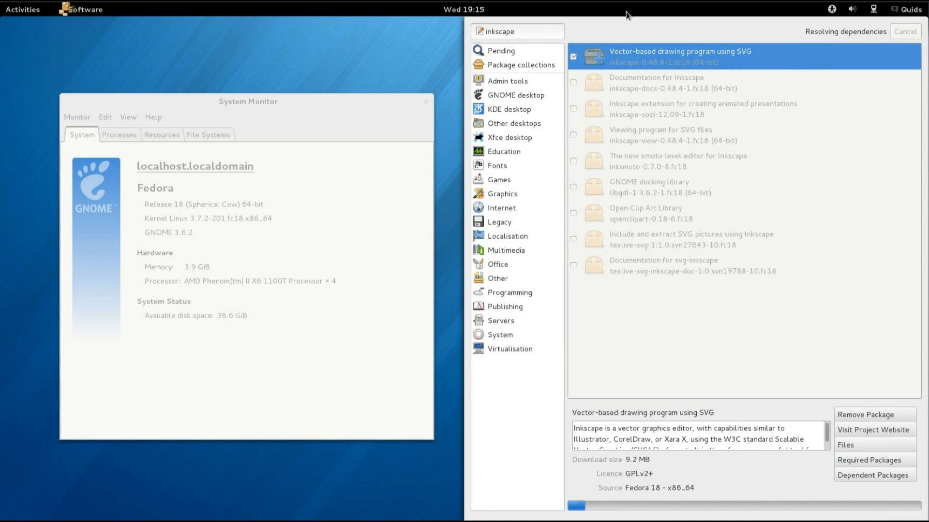
{"action": "key", "text": "super+Down"}
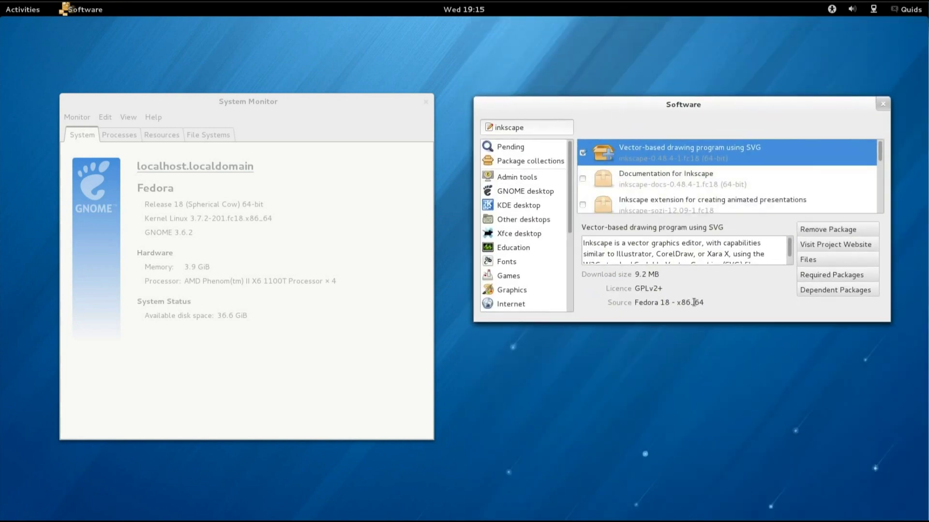
Step: Browse the System Tools, Universal Access and Other application categories, then launch Firewall
{"action": "left_click", "coordinate": [23, 9]}
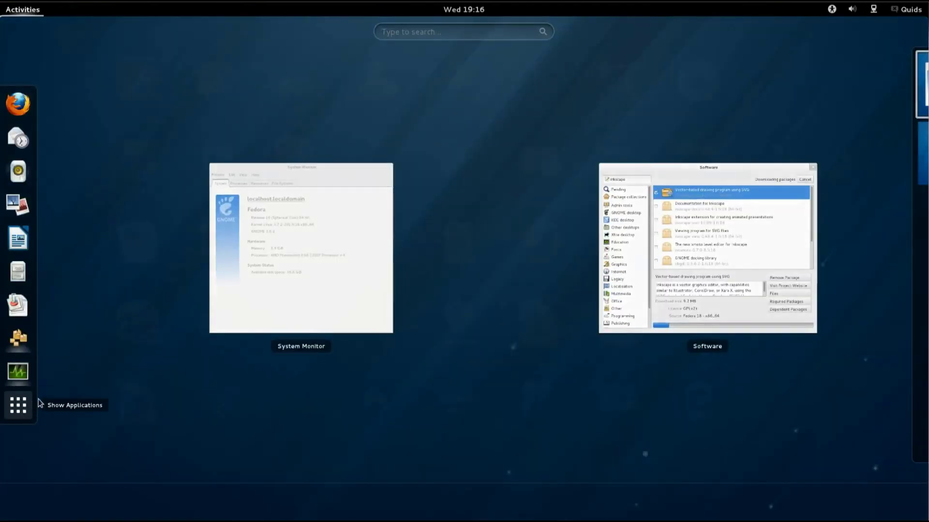
{"action": "left_click", "coordinate": [19, 406]}
{"action": "left_click", "coordinate": [829, 242]}
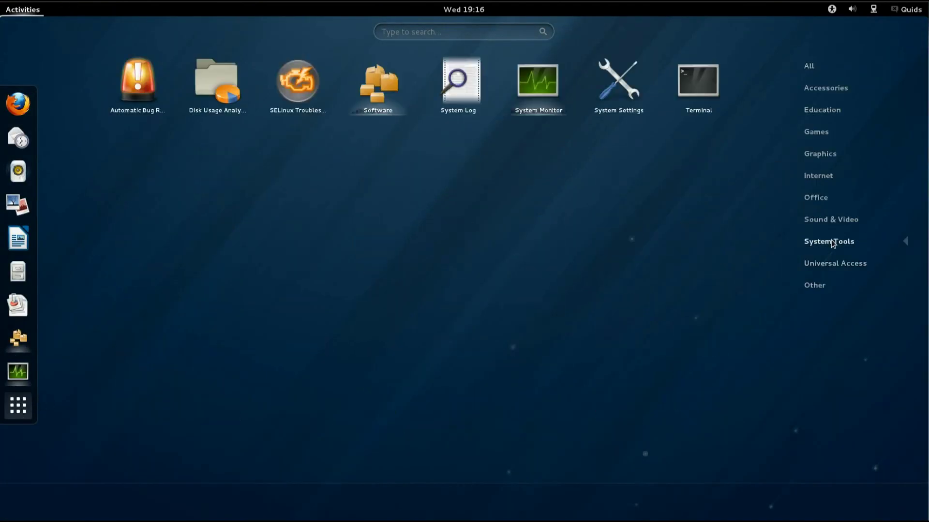
{"action": "left_click", "coordinate": [844, 265]}
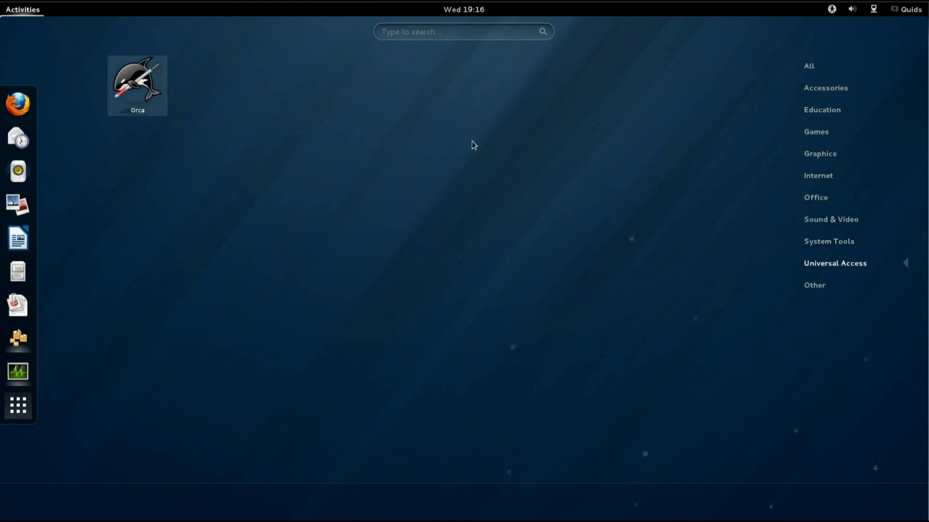
{"action": "left_click", "coordinate": [821, 283]}
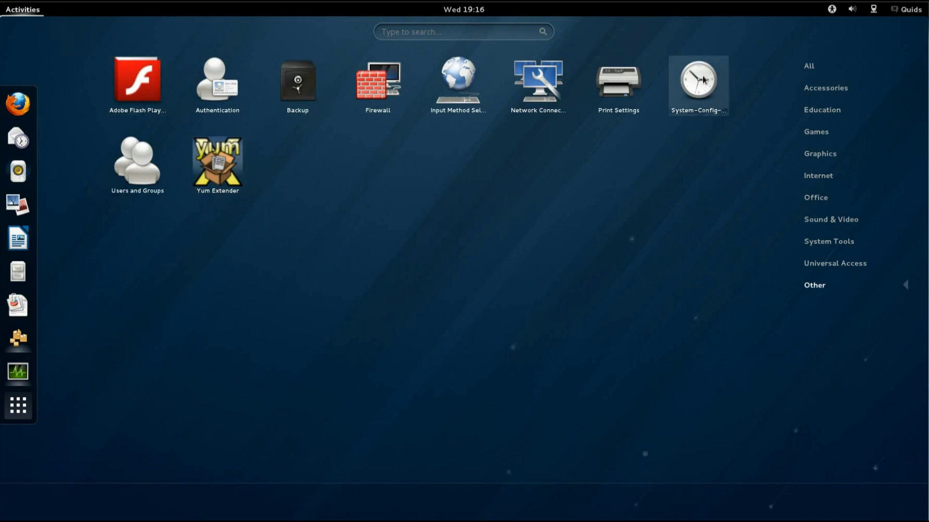
{"action": "left_click", "coordinate": [386, 73]}
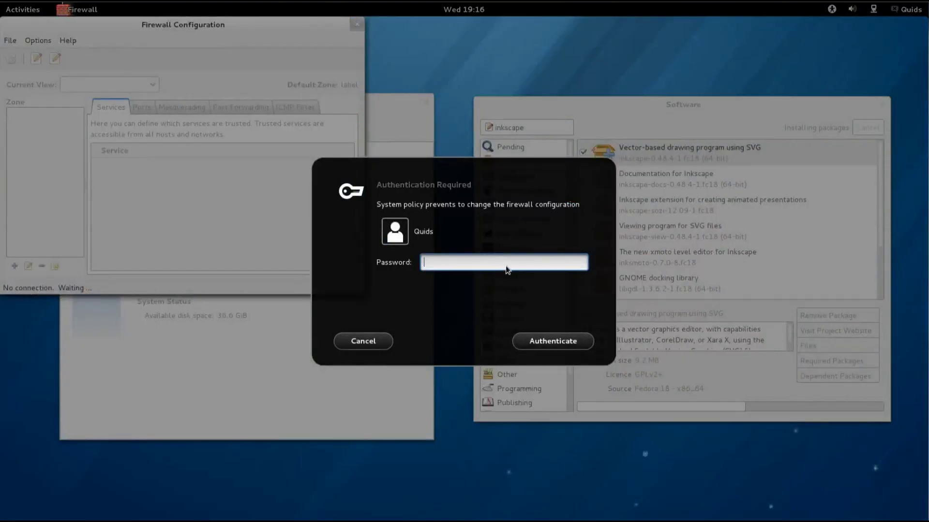
Step: Authenticate with the administrator password and view the public zone's Ports settings in Firewall Configuration
{"action": "type", "text": "******"}
{"action": "key", "text": "Return"}
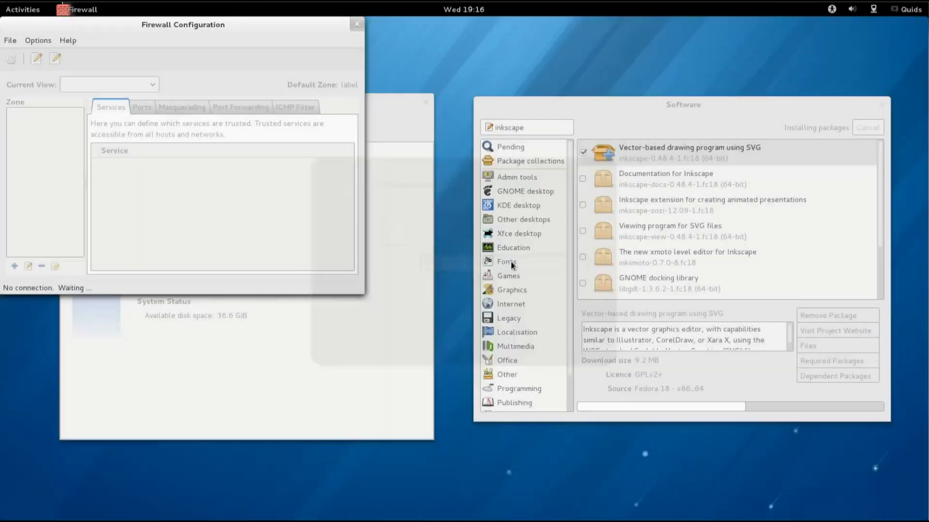
{"action": "left_click", "coordinate": [141, 110]}
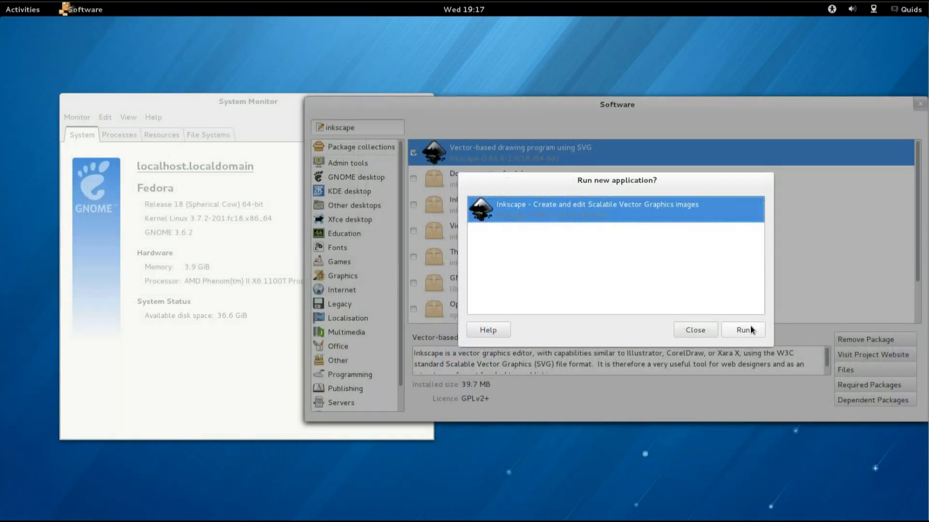
Step: Run the freshly installed Inkscape and enlarge its New document 1 window
{"action": "left_click", "coordinate": [751, 329]}
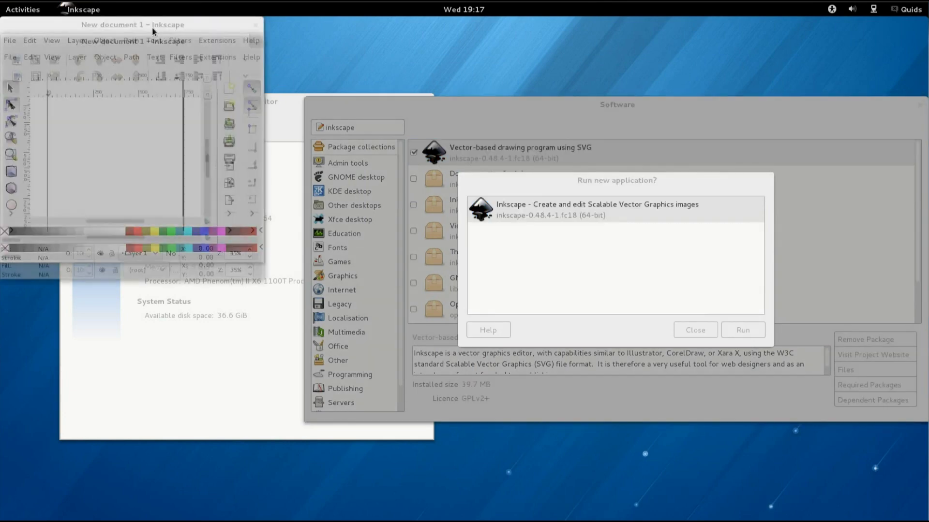
{"action": "left_click_drag", "start_coordinate": [263, 280], "coordinate": [398, 475]}
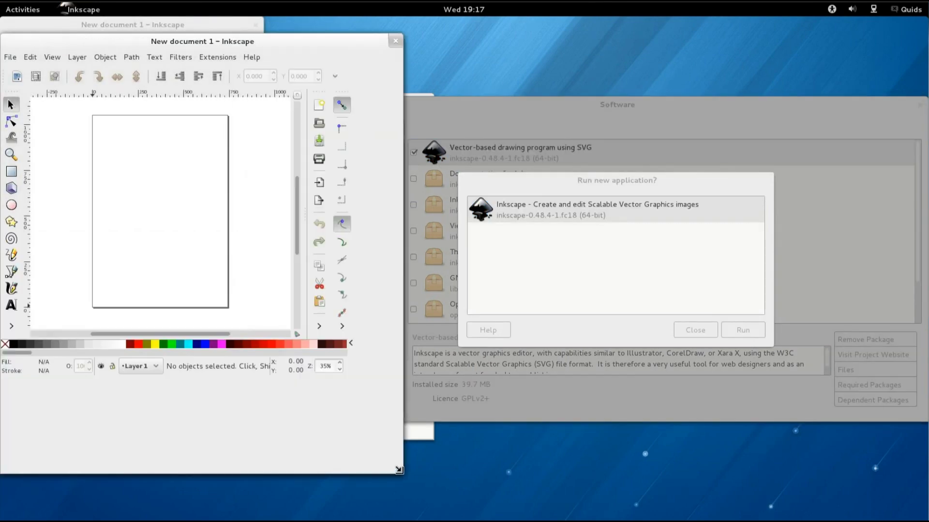